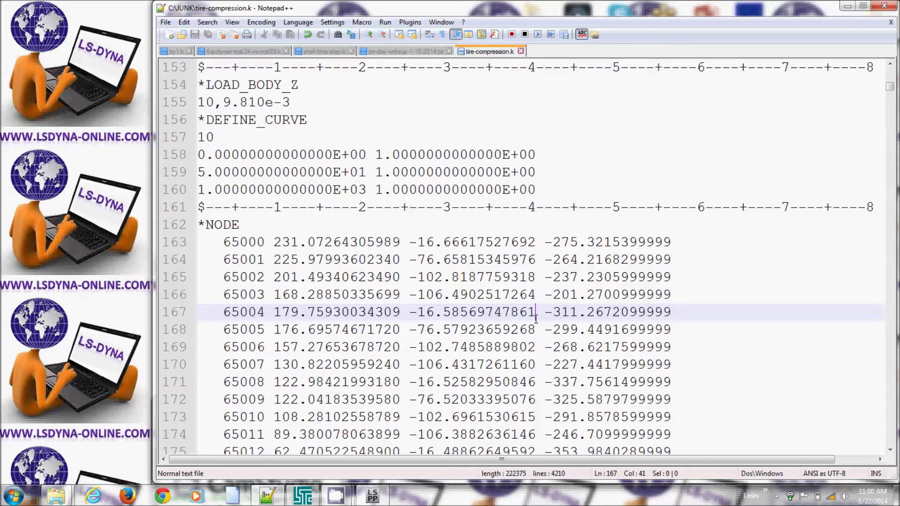
# Step: Check the earlier tire results, then highlight gravity load curve 10 and its constant scale of 1
pyautogui.click(375, 495)
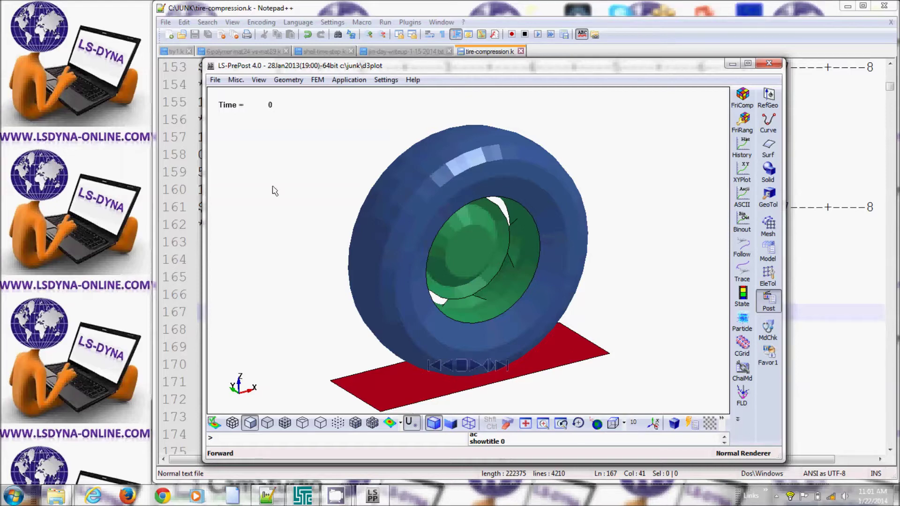
pyautogui.click(270, 499)
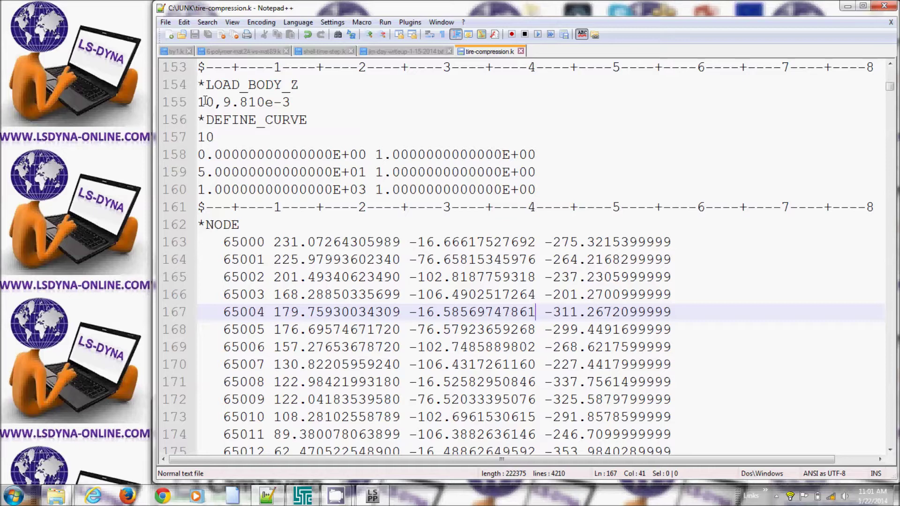
pyautogui.moveTo(198, 102); pyautogui.dragTo(211, 104)
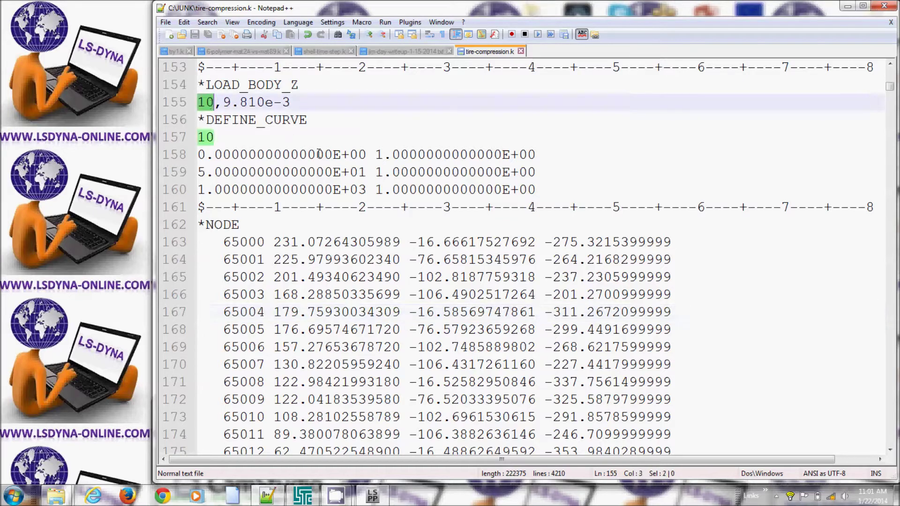
pyautogui.moveTo(550, 156); pyautogui.dragTo(377, 157)
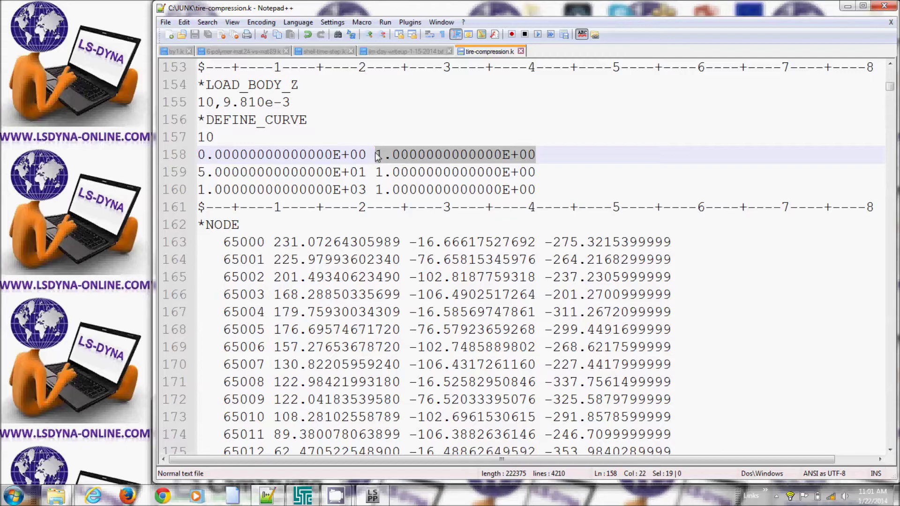
pyautogui.click(425, 190)
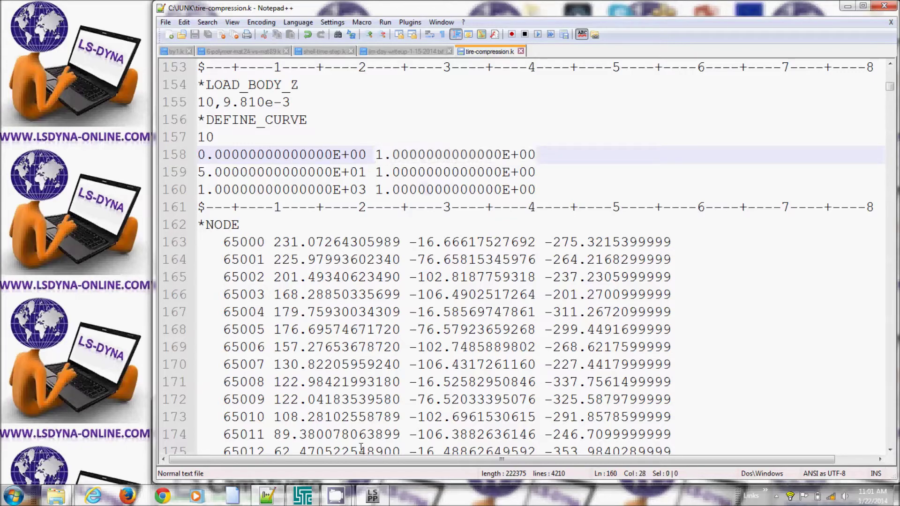
pyautogui.click(302, 495)
# Step: Rerun the tire-compression.k job and load its new Tire/Airbag d3plot into LS-PrePost
pyautogui.click(287, 37)
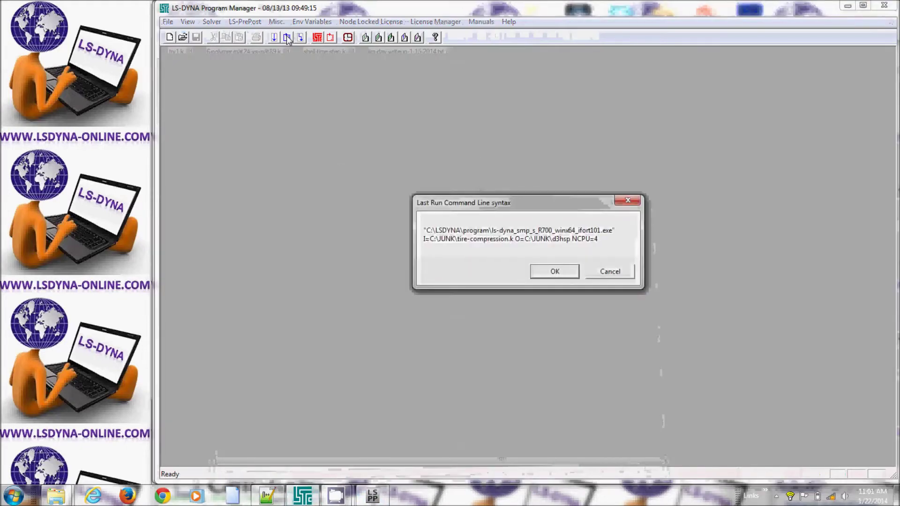
pyautogui.press('Return')
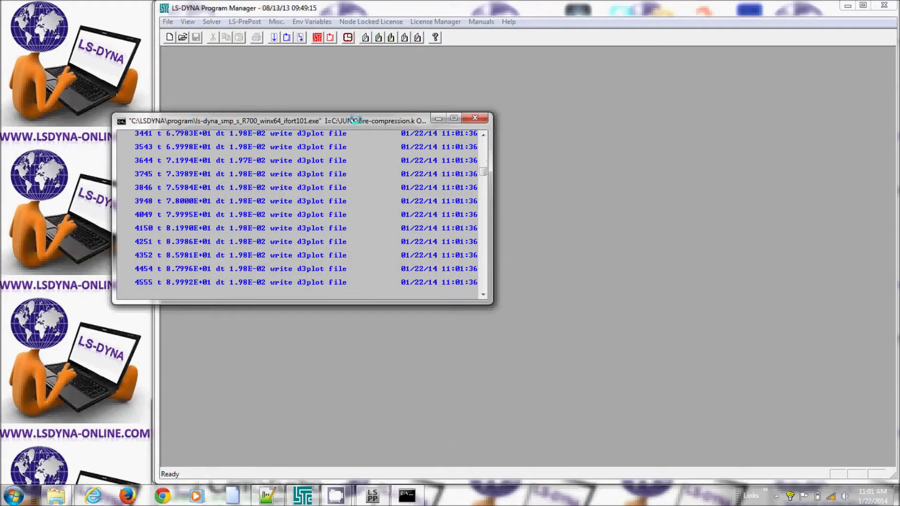
pyautogui.click(474, 119)
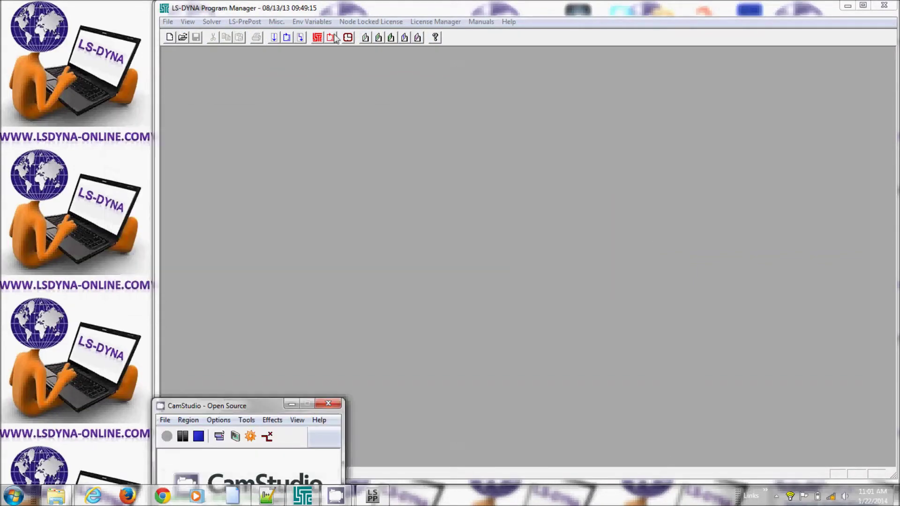
pyautogui.click(332, 37)
pyautogui.press('Return')
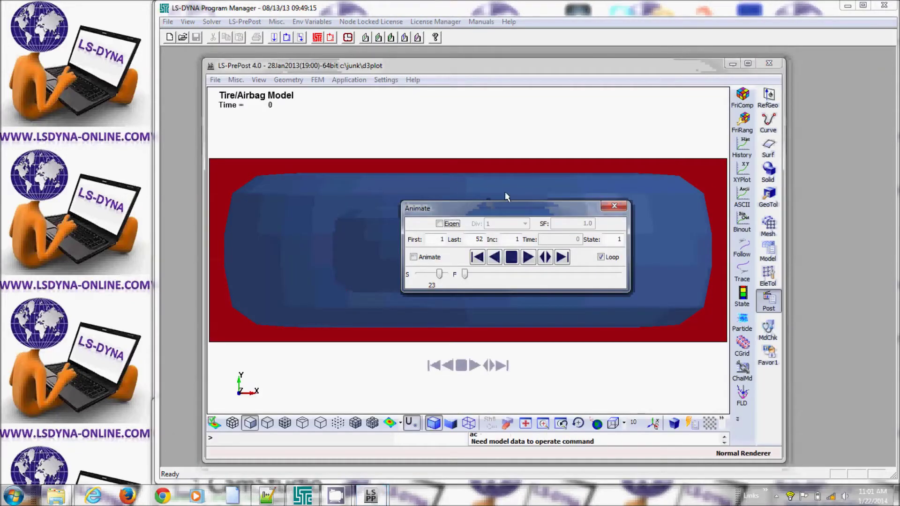
pyautogui.click(742, 197)
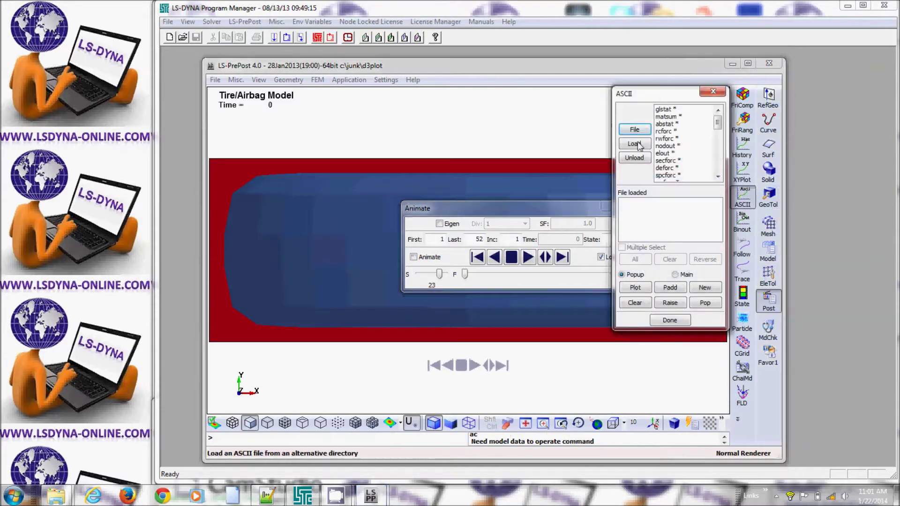
# Step: Plot Wall1's 4-Normal Force from rwforc against time, then close the plot and LS-PrePost
pyautogui.doubleClick(665, 139)
pyautogui.click(641, 144)
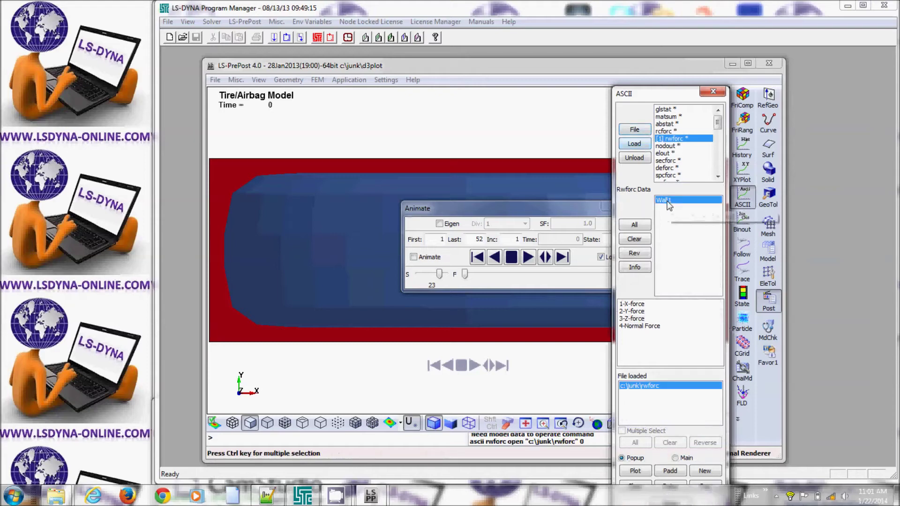
pyautogui.click(638, 327)
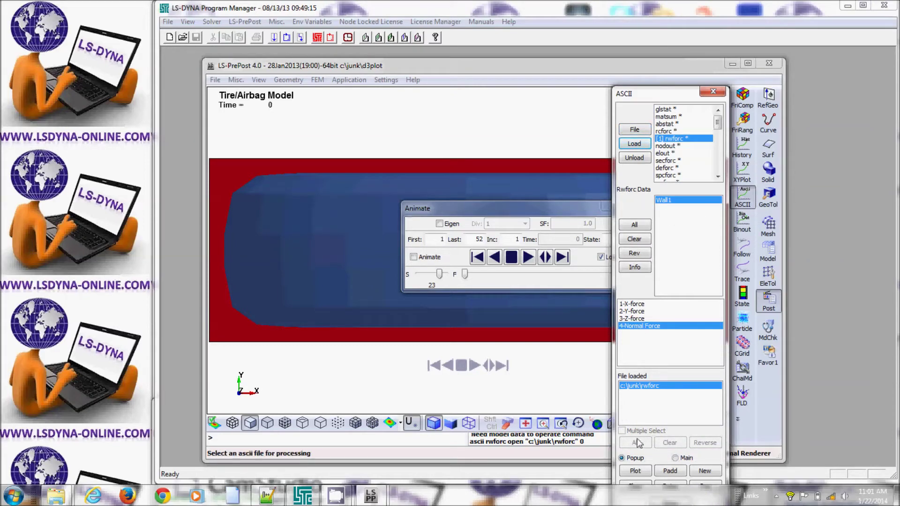
pyautogui.click(635, 471)
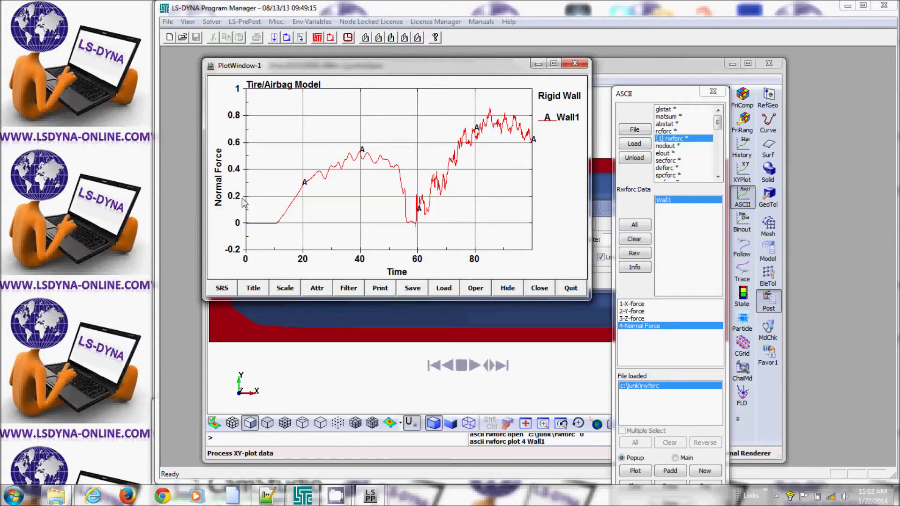
pyautogui.click(571, 288)
pyautogui.click(769, 65)
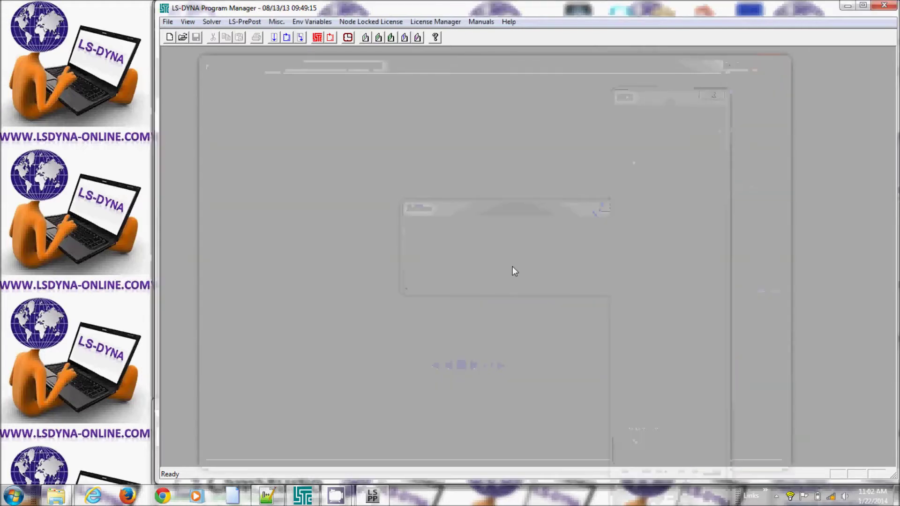
# Step: Change curve 10's header line to 10,2 (SIDR=2) in tire-compression.k and save it
pyautogui.click(273, 499)
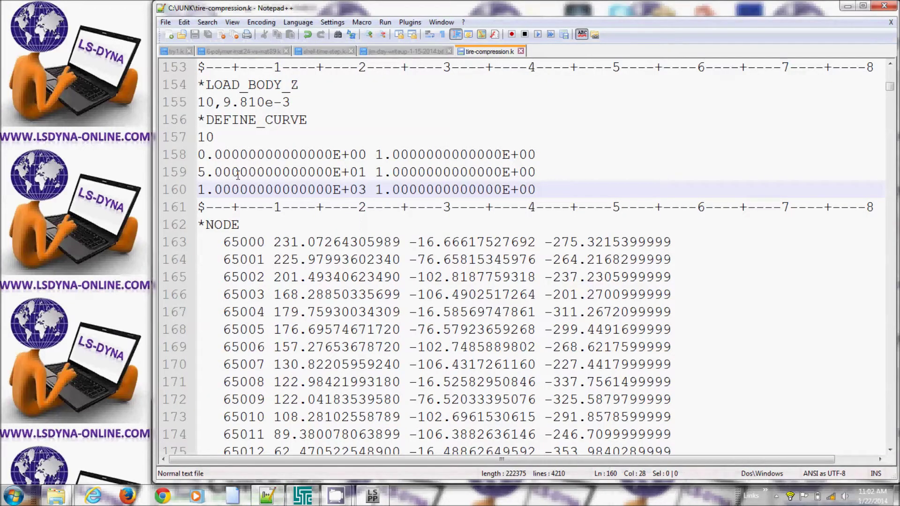
pyautogui.click(223, 140)
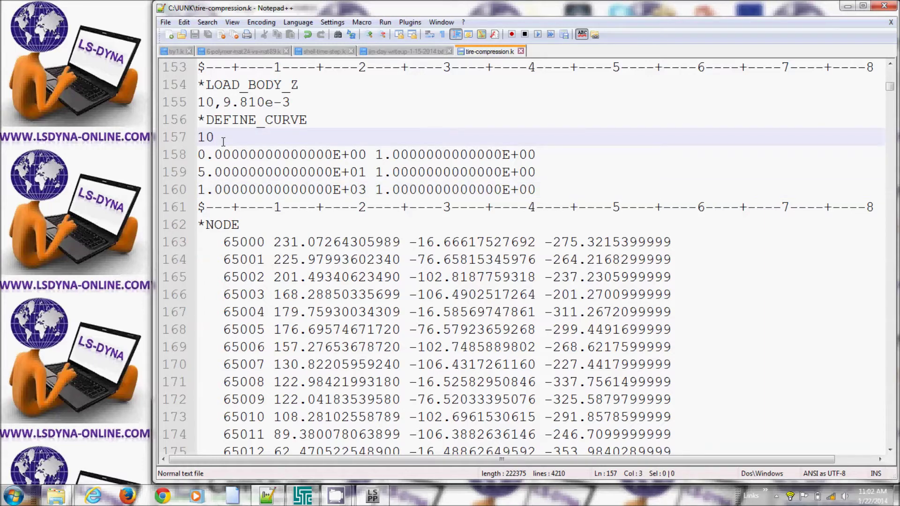
pyautogui.write(',2')
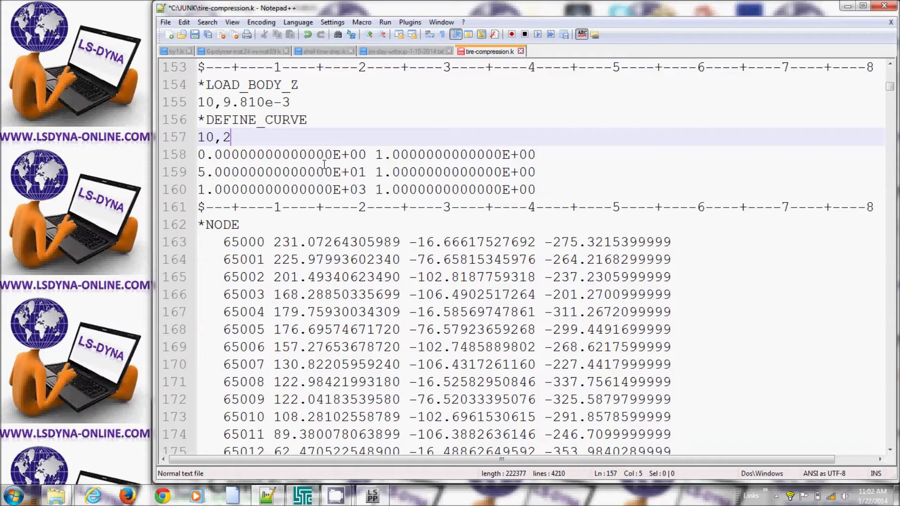
pyautogui.click(194, 34)
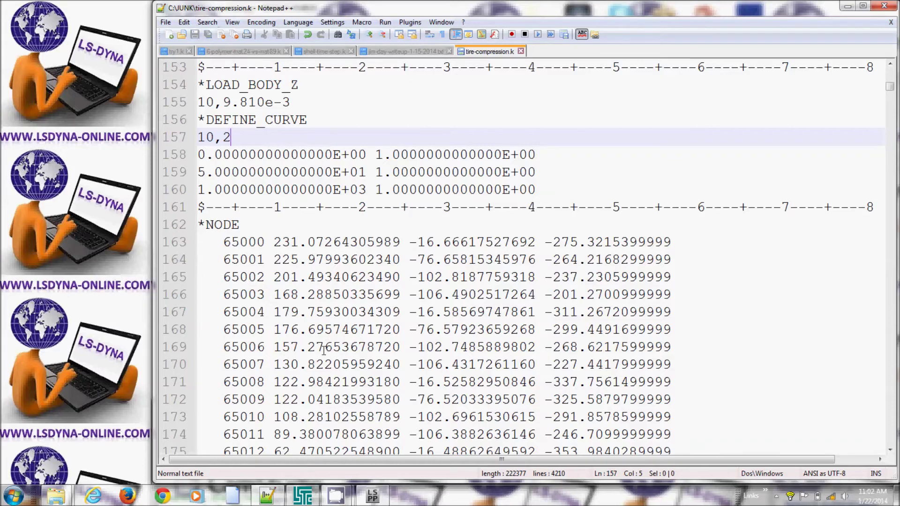
pyautogui.click(304, 495)
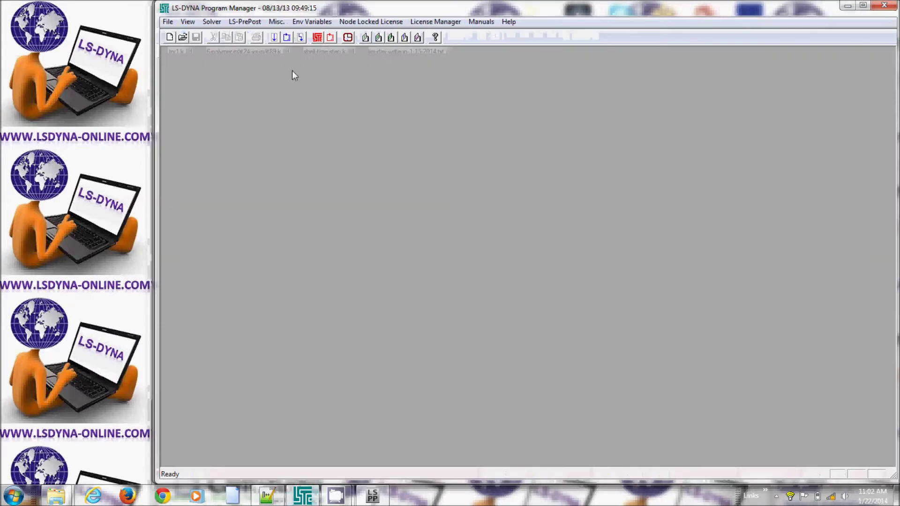
# Step: Rerun the tire-compression job and follow the solver through dynamic relaxation to Normal termination
pyautogui.click(286, 38)
pyautogui.press('Return')
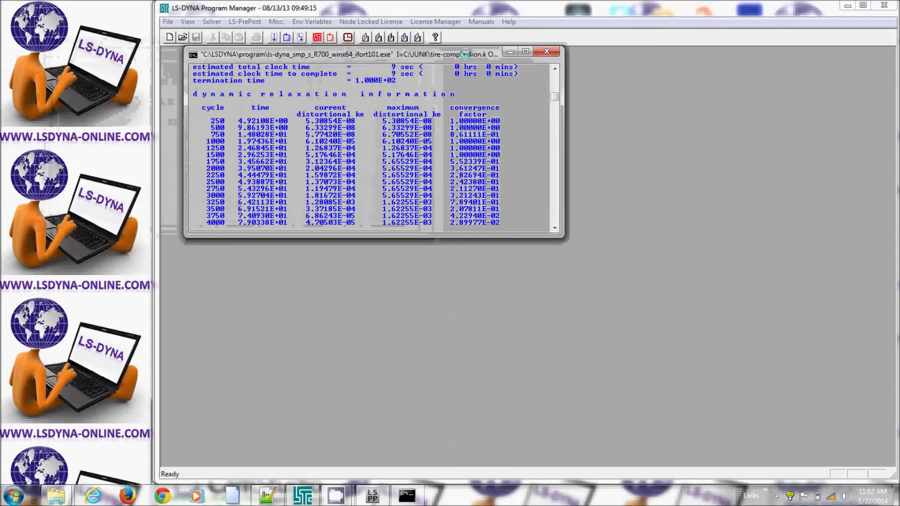
pyautogui.moveTo(466, 55); pyautogui.dragTo(533, 46)
pyautogui.moveTo(503, 232); pyautogui.dragTo(504, 385)
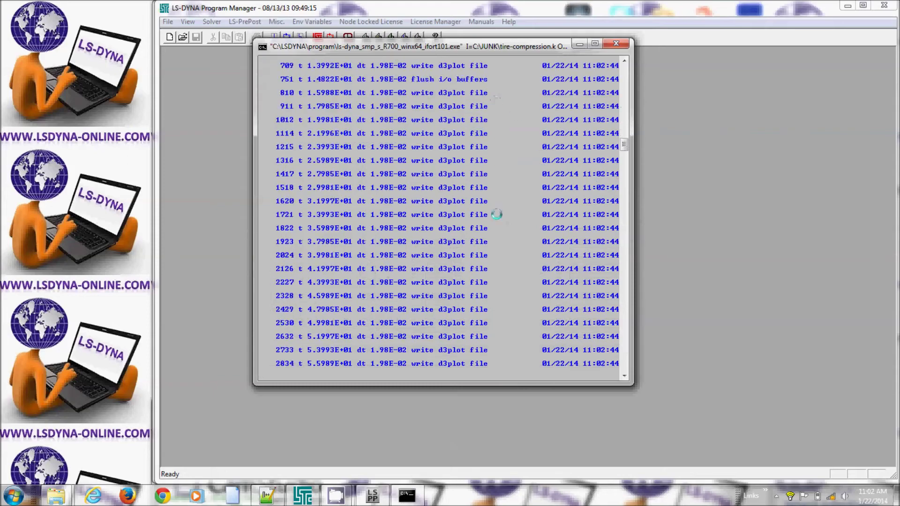
pyautogui.moveTo(622, 173); pyautogui.dragTo(622, 108)
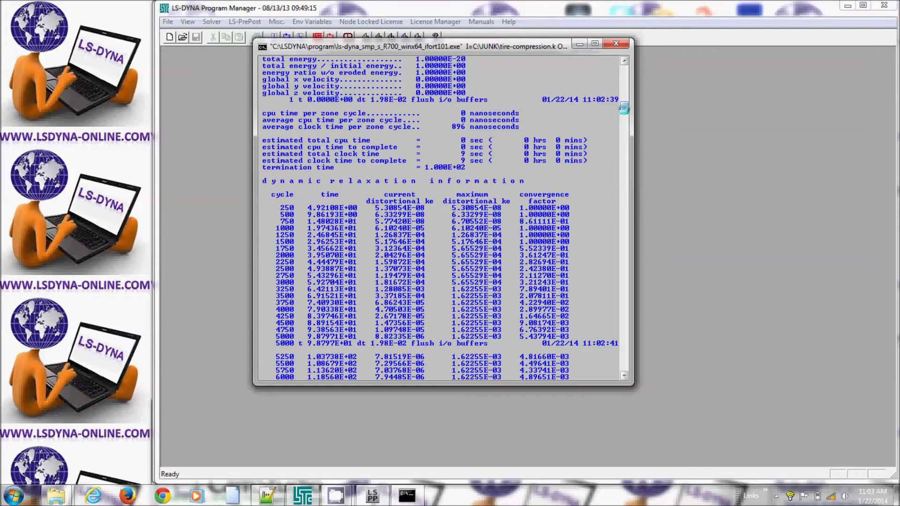
pyautogui.moveTo(623, 109); pyautogui.dragTo(623, 124)
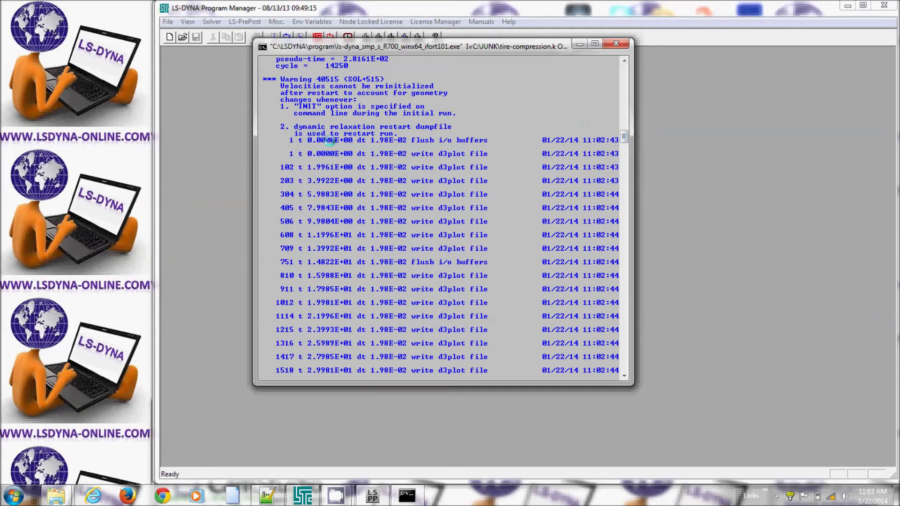
pyautogui.moveTo(625, 137); pyautogui.dragTo(625, 166)
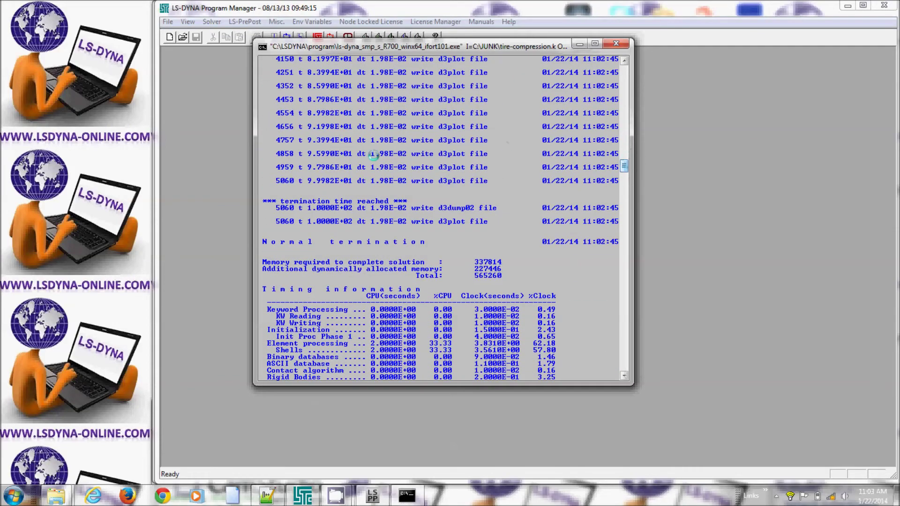
pyautogui.click(615, 43)
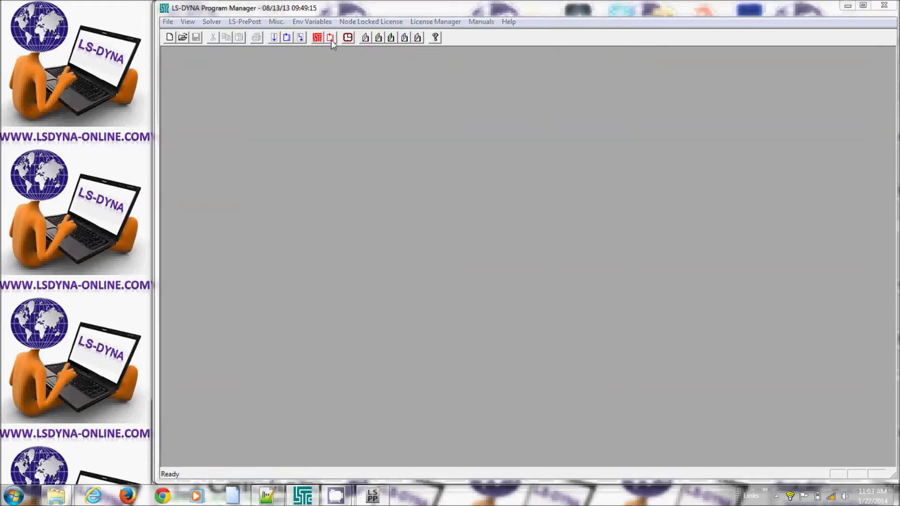
pyautogui.click(330, 40)
# Step: Load the new rwforc output and plot Wall1's 4-Normal Force against time
pyautogui.press('Return')
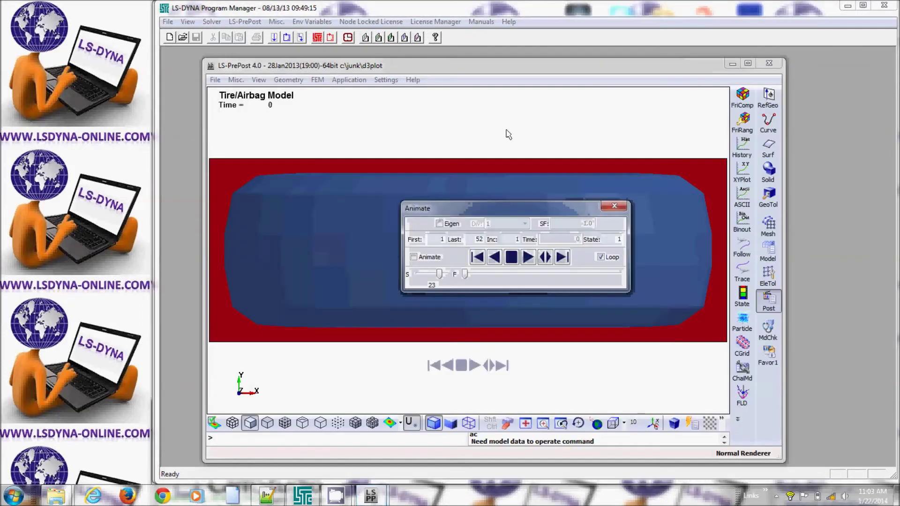
pyautogui.click(749, 201)
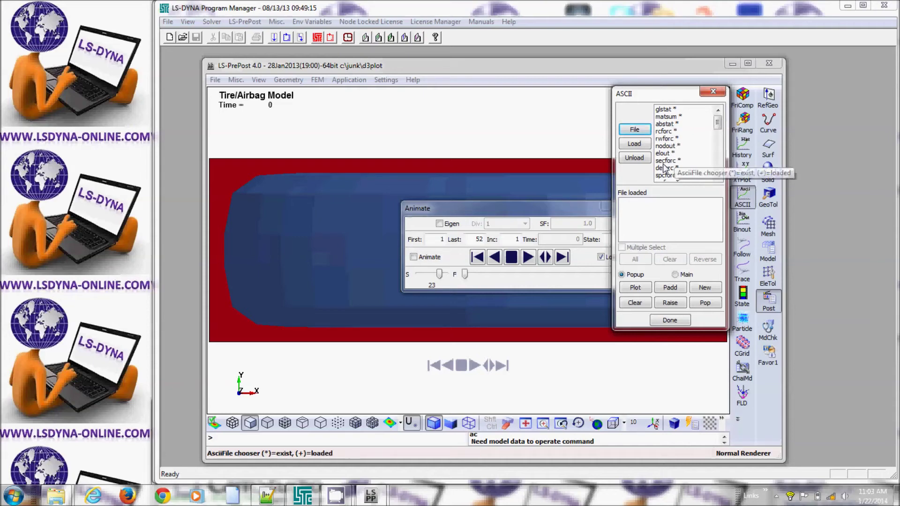
pyautogui.click(670, 138)
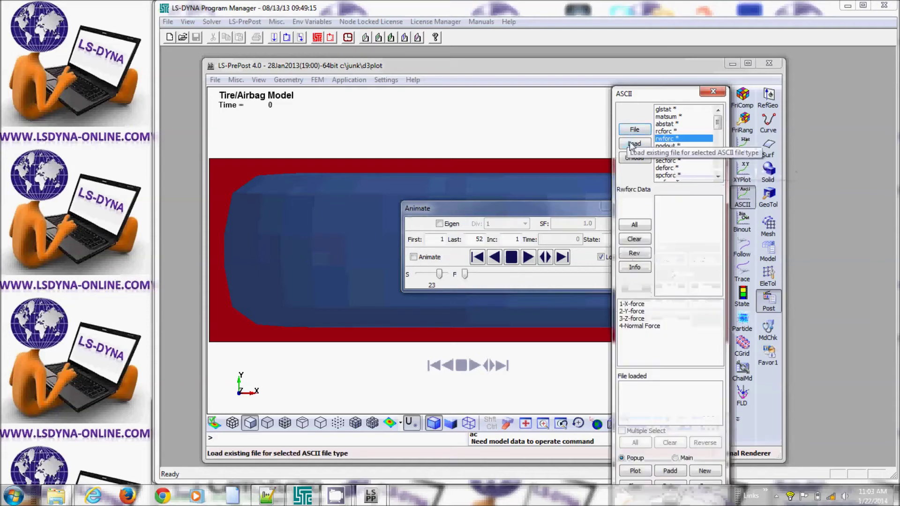
pyautogui.click(634, 142)
pyautogui.click(665, 200)
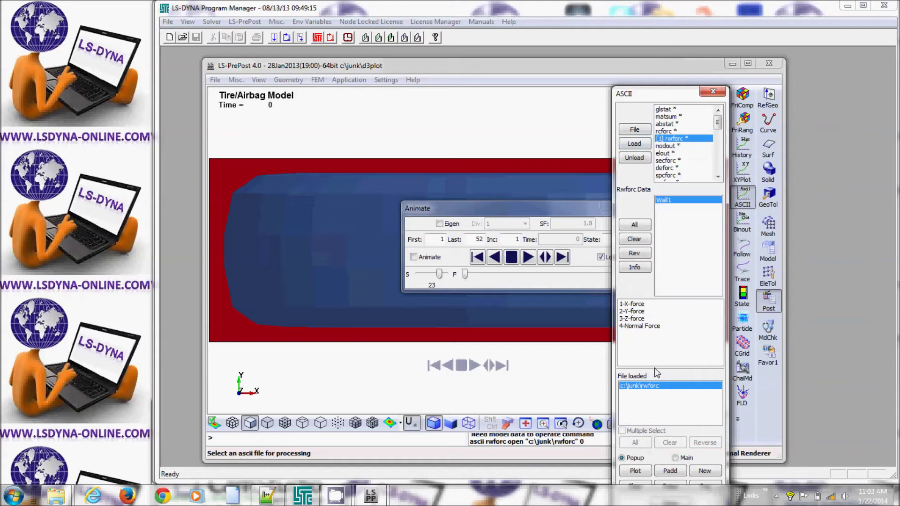
pyautogui.click(640, 325)
pyautogui.click(646, 472)
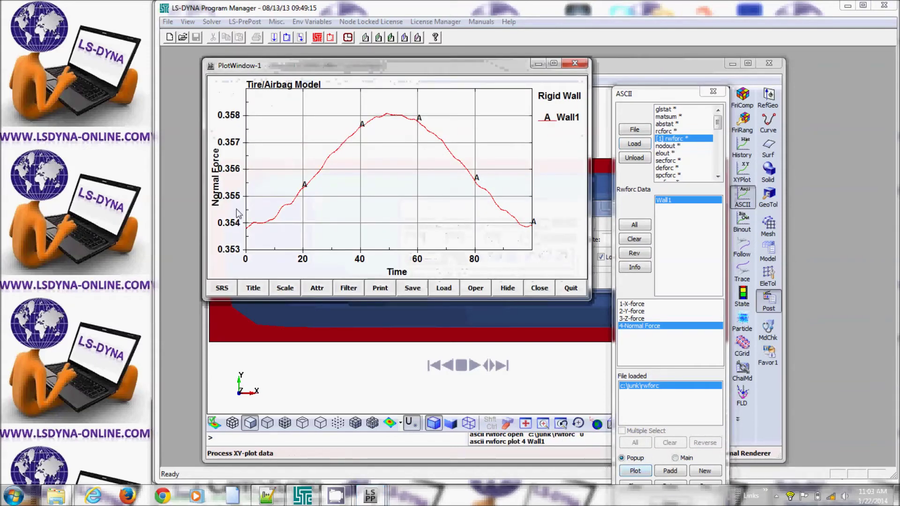
# Step: Change the force plot's Ymin from 0.353832 to 0 and apply the new axis range
pyautogui.click(285, 289)
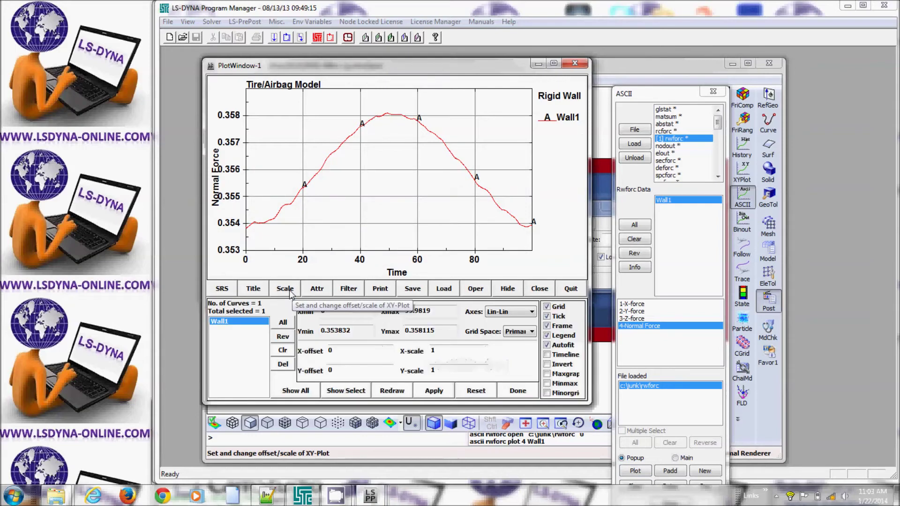
pyautogui.moveTo(363, 332); pyautogui.dragTo(311, 341)
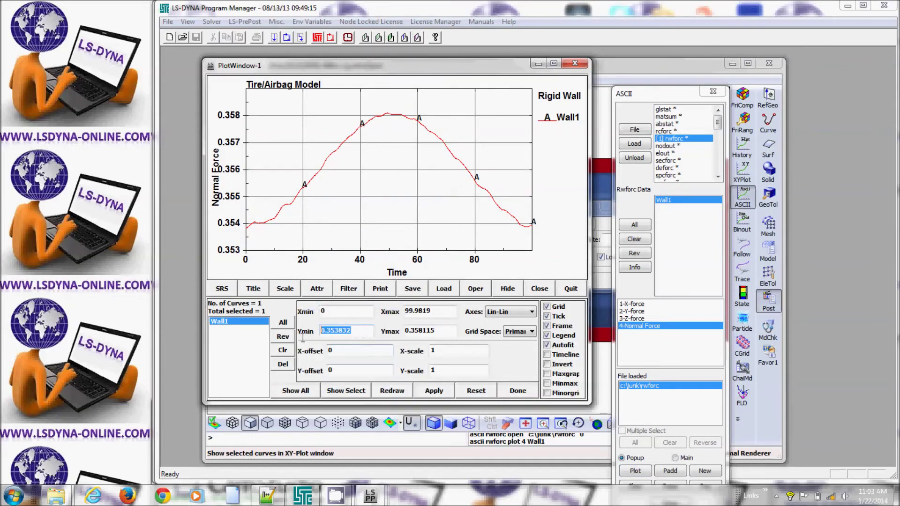
pyautogui.write('0')
pyautogui.click(434, 390)
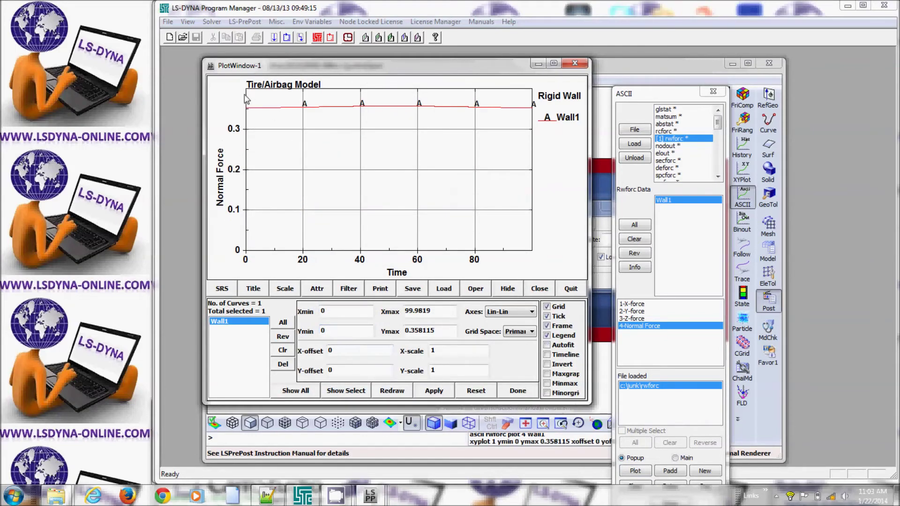